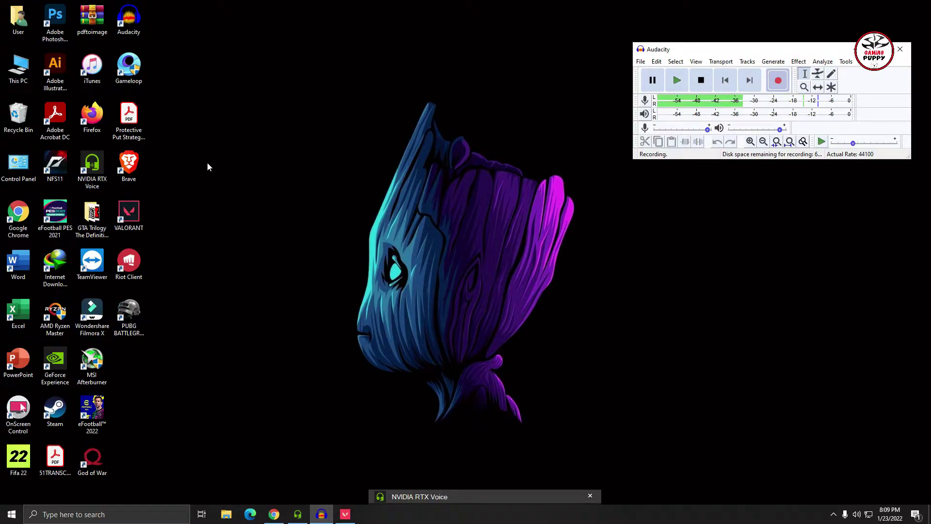
Browse File Explorer to System (C:) > Users > User and select the AppData folder.
click(59, 102)
key(super+e)
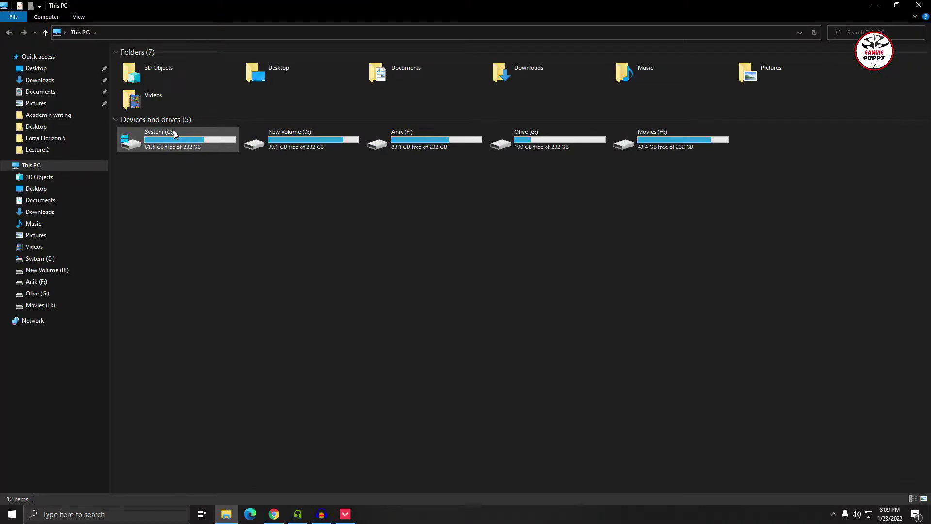
click(175, 140)
double_click(175, 140)
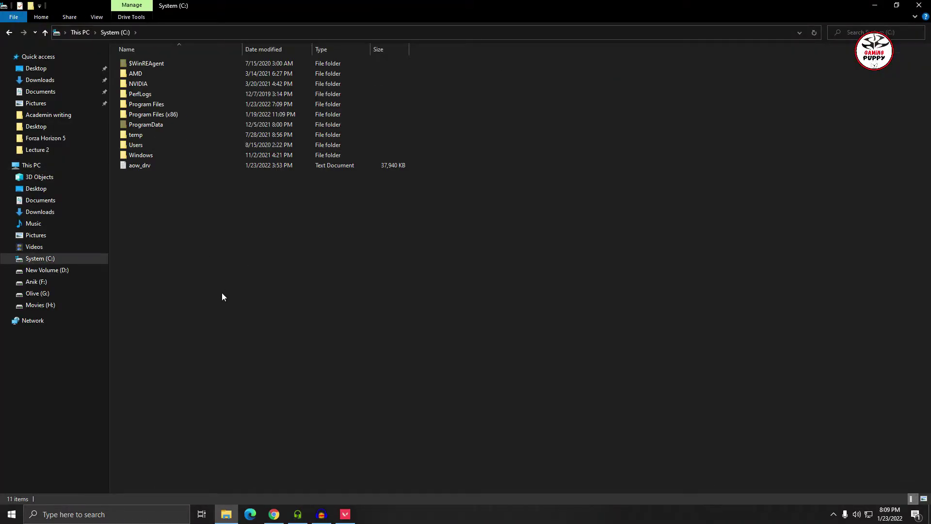
double_click(139, 146)
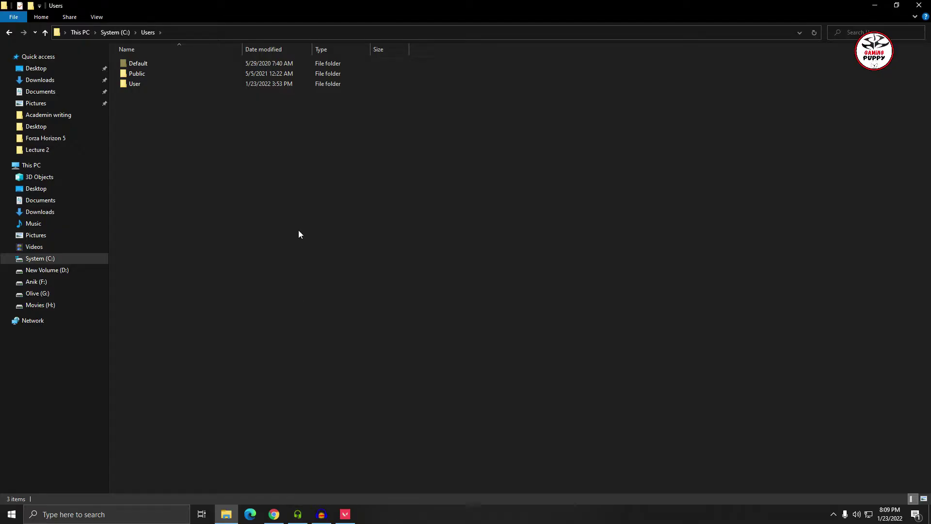
double_click(135, 84)
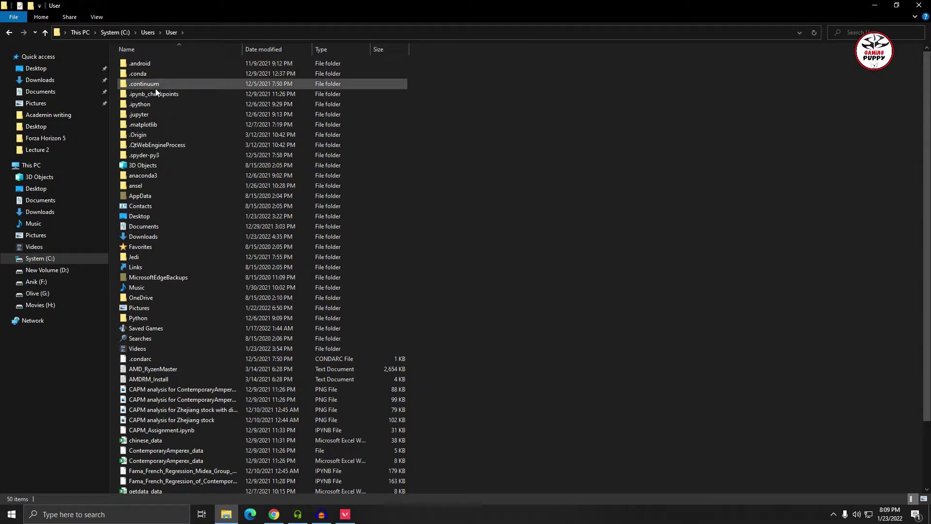
click(143, 197)
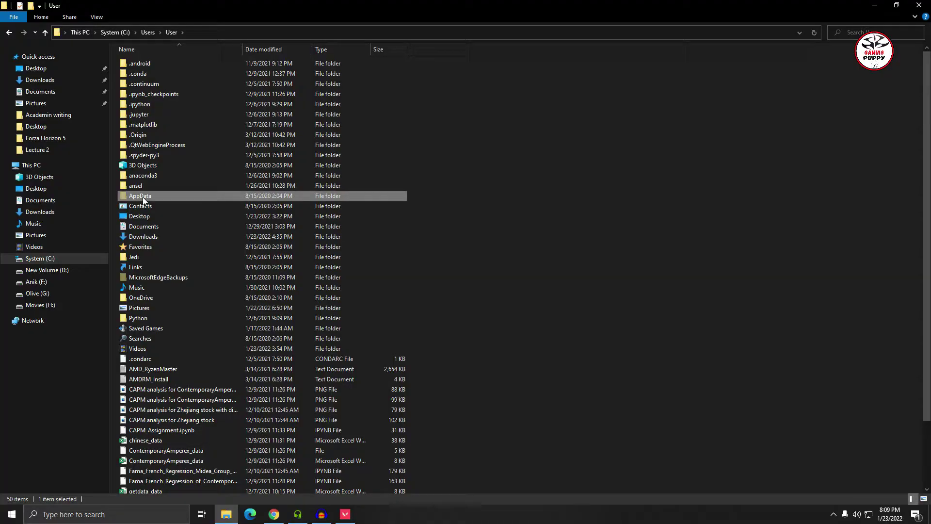
click(151, 208)
click(155, 199)
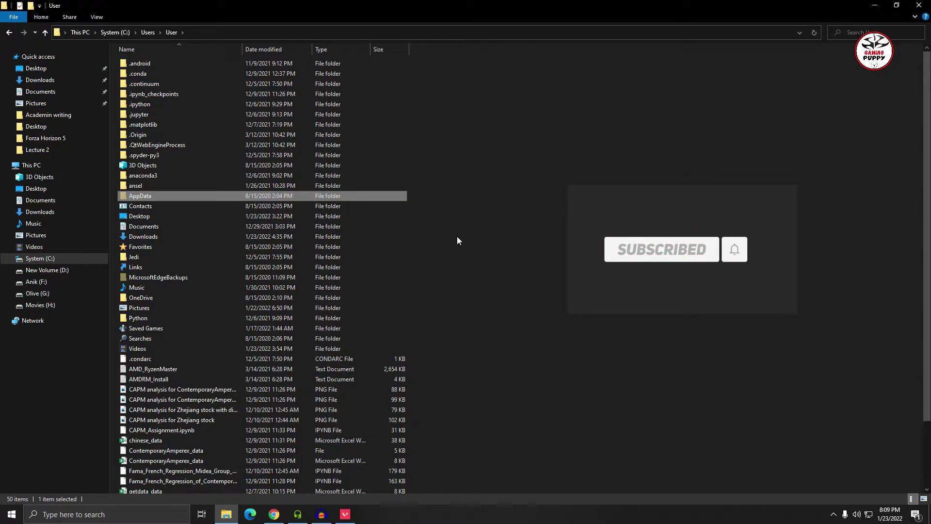
Enable 'Show hidden files, folders, and drives' in File Explorer Options' View settings.
click(66, 514)
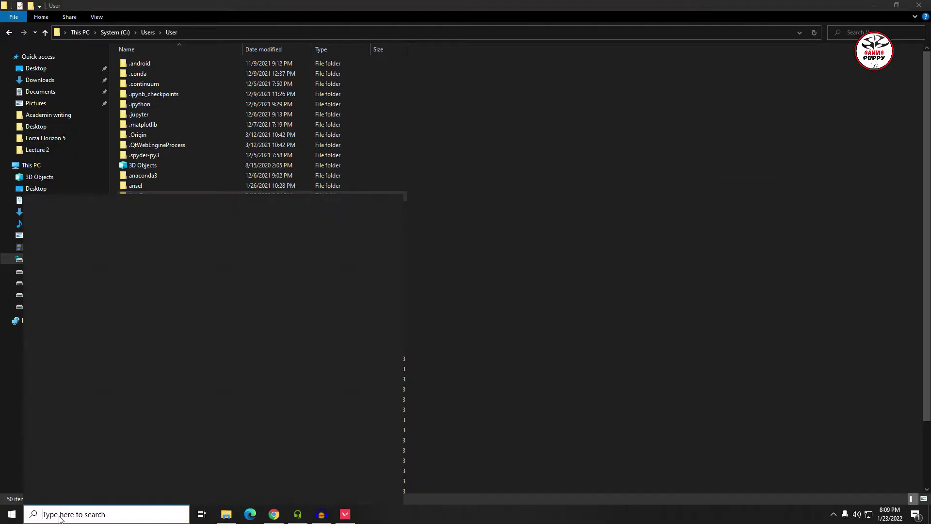
mouse_move(121, 328)
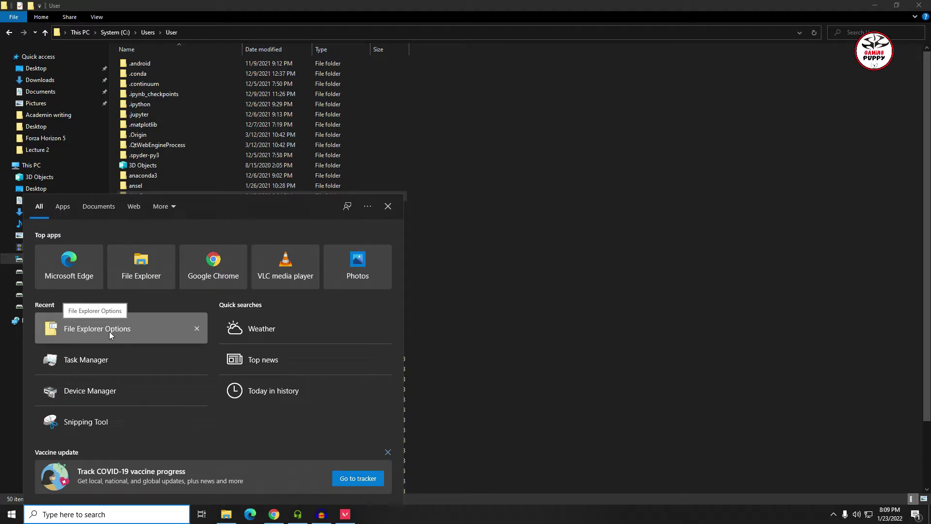
click(110, 331)
click(128, 114)
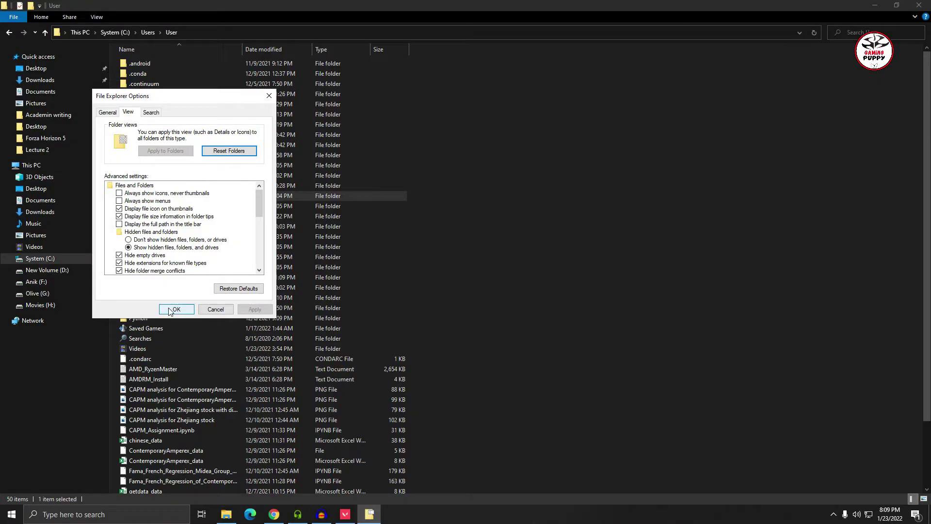
click(268, 95)
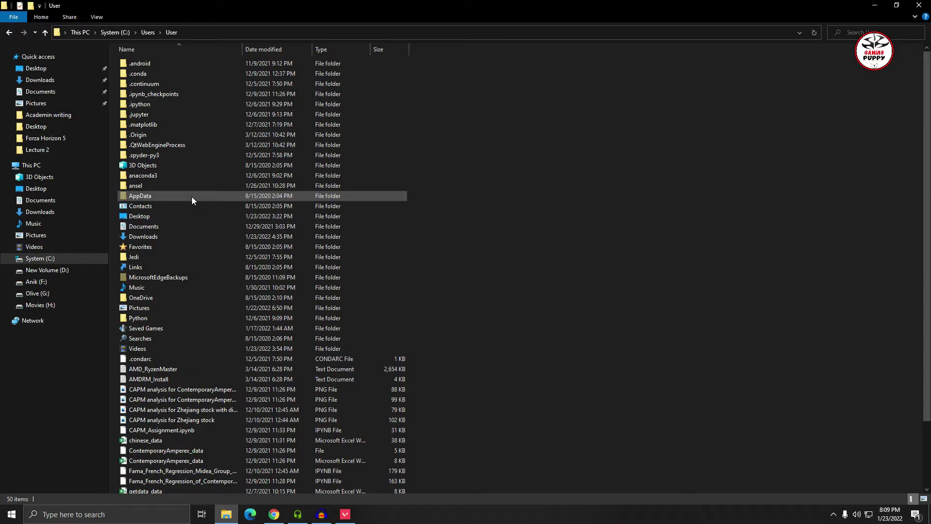
Go into AppData > Local > VALORANT > Saved.
double_click(153, 199)
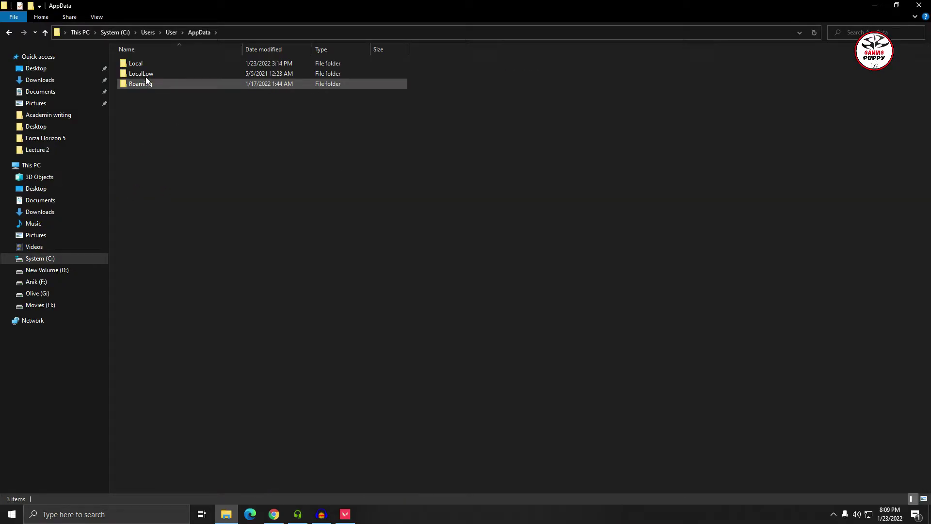
double_click(139, 64)
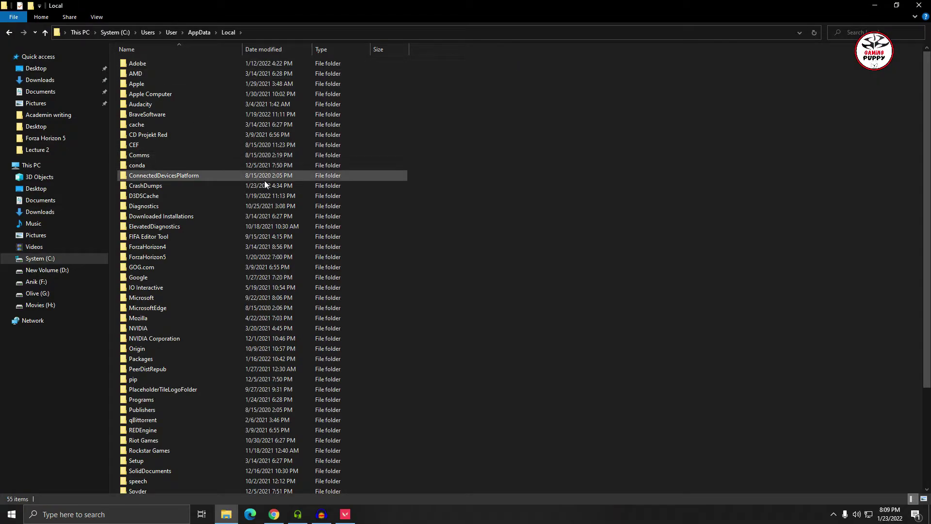
scroll(265, 181, down, 4)
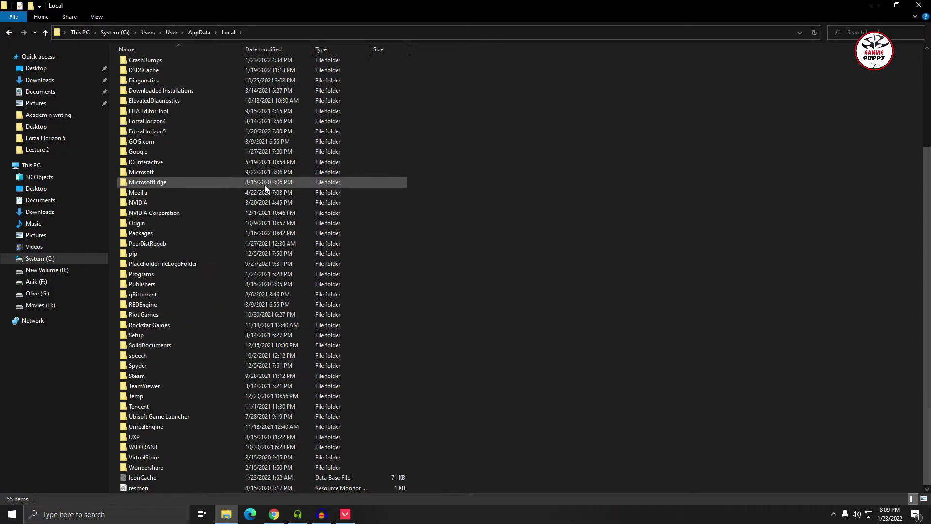
double_click(144, 447)
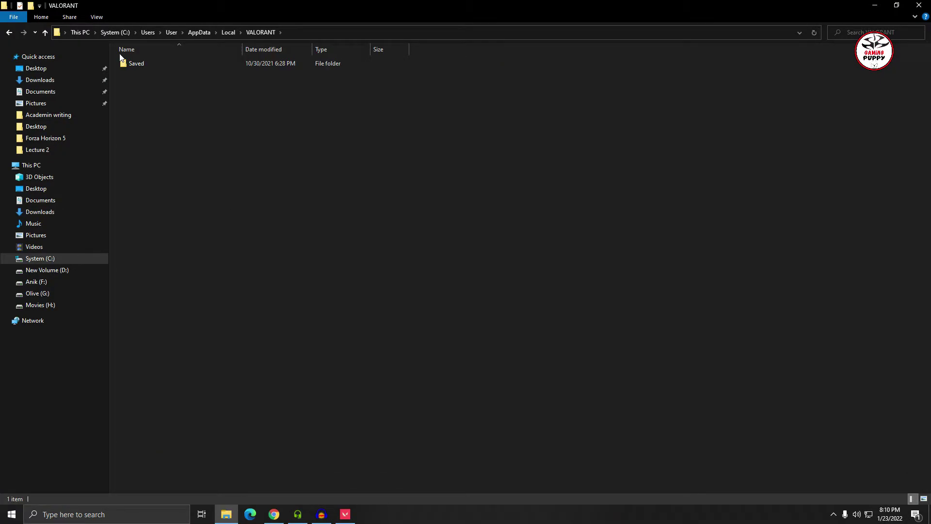
double_click(134, 63)
Open Config > bd3318aa folder > Windows, then open GameUserSettings in Notepad.
click(140, 65)
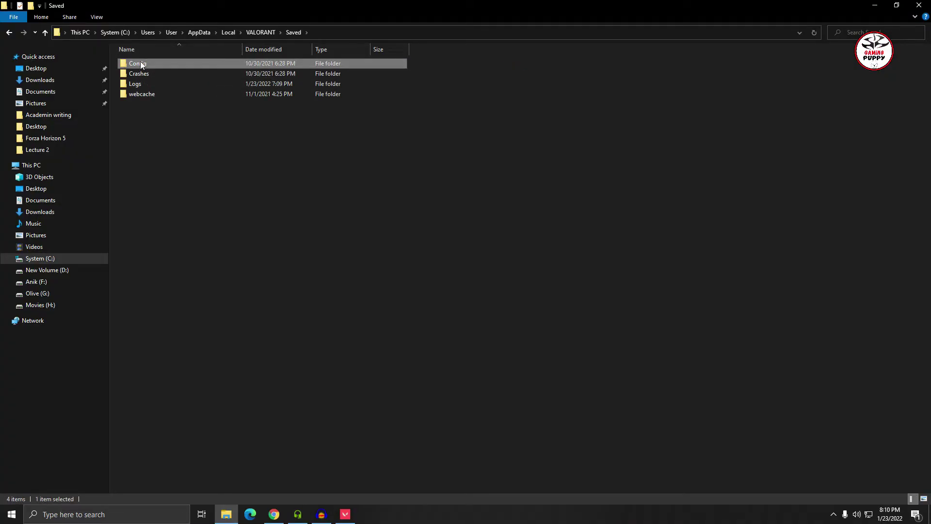
double_click(142, 64)
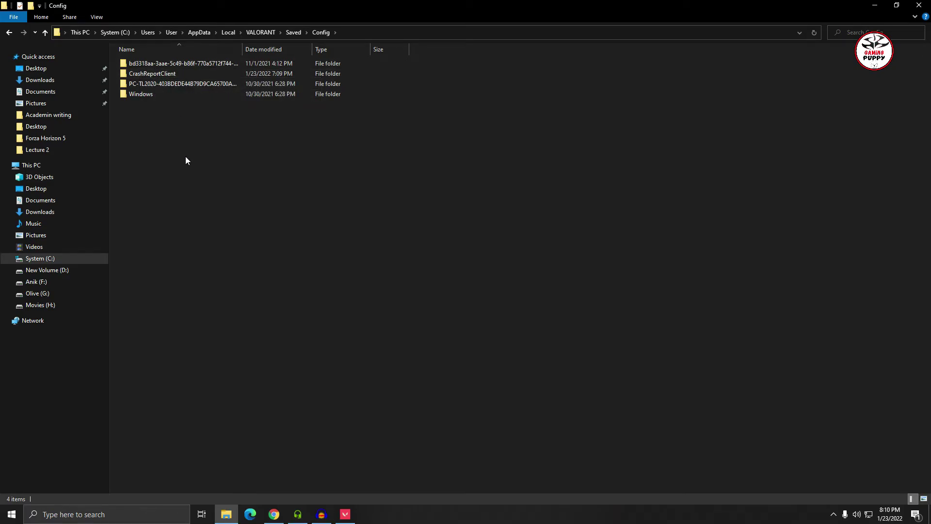
double_click(149, 65)
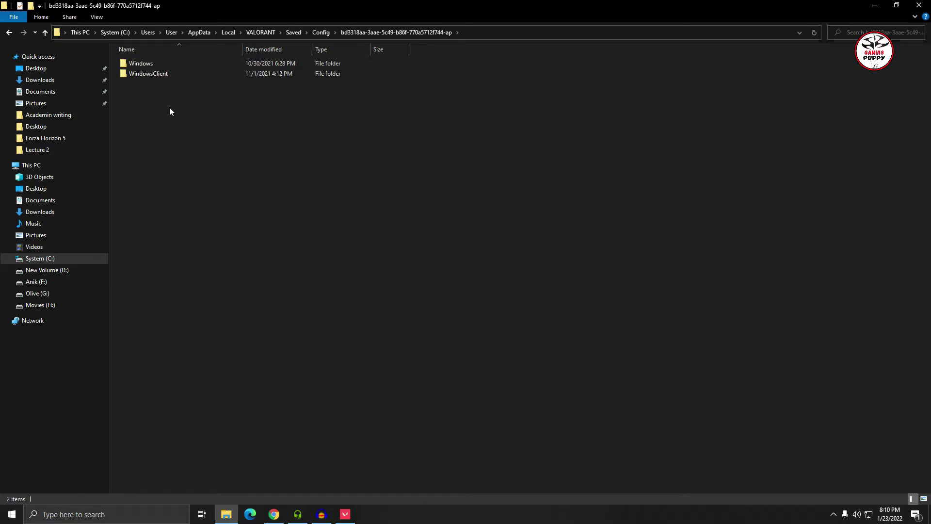
double_click(146, 62)
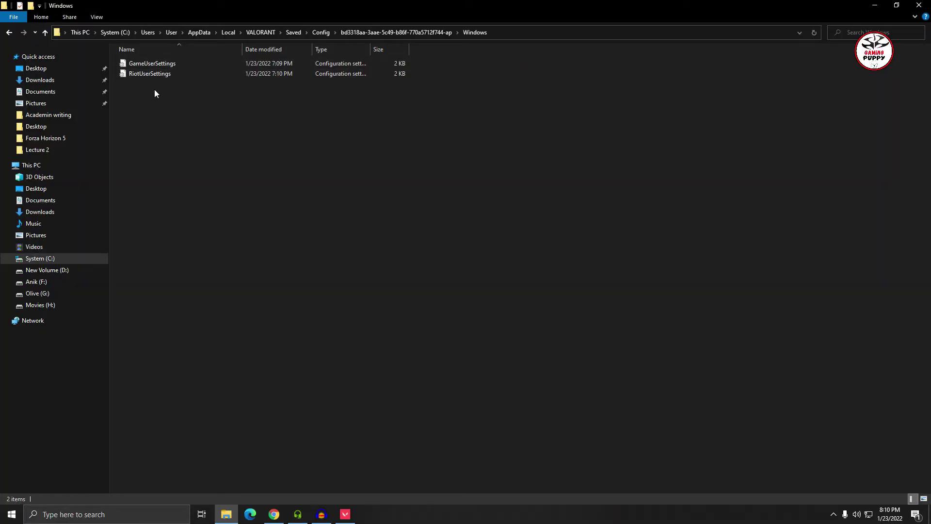
double_click(155, 63)
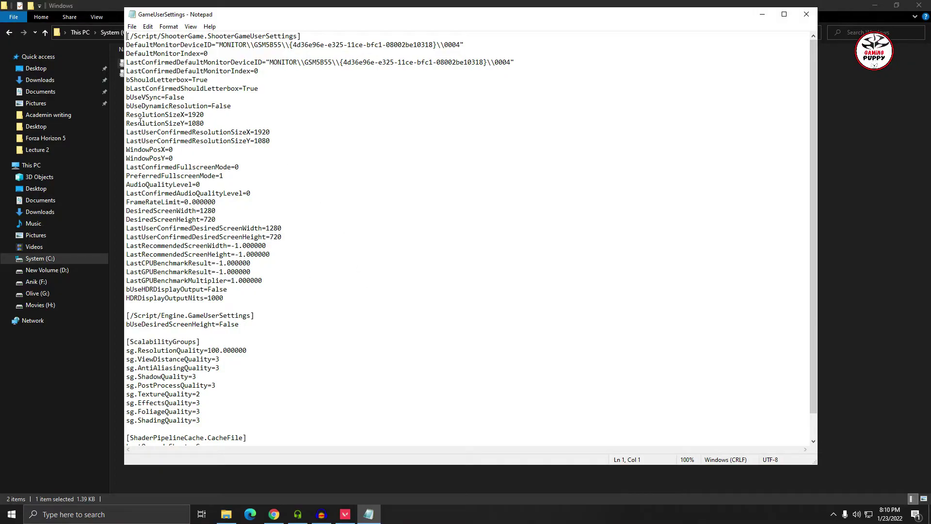
Confirm ResolutionSizeX=1920 and ResolutionSizeY=1080, save GameUserSettings, and close Notepad.
drag(134, 116, 179, 117)
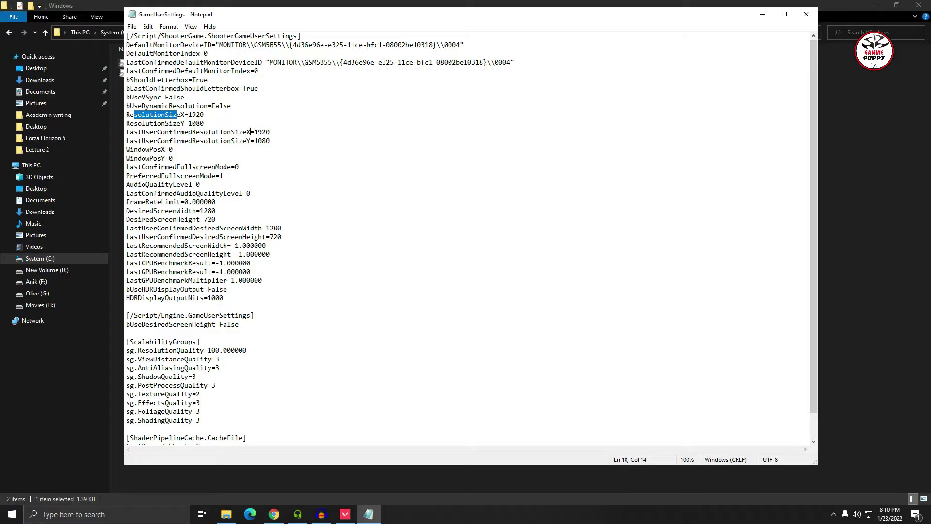
click(215, 118)
click(132, 27)
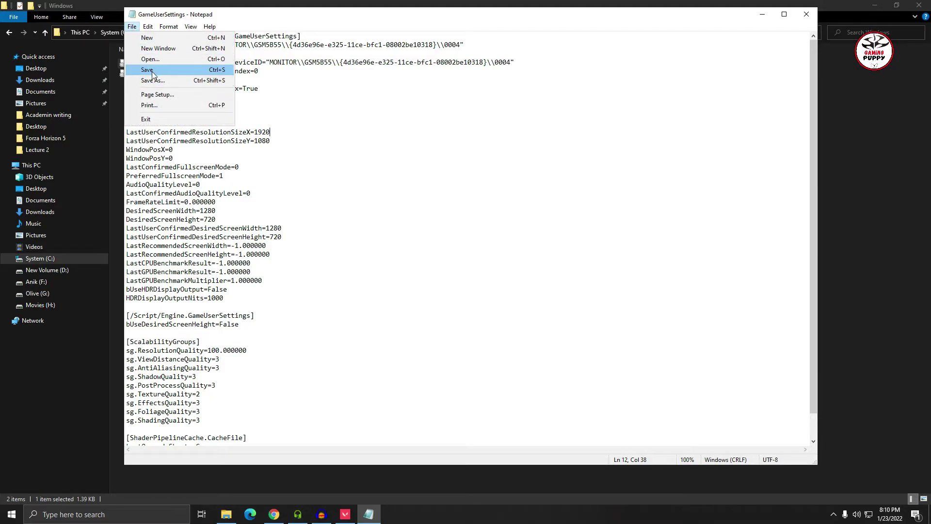
click(444, 210)
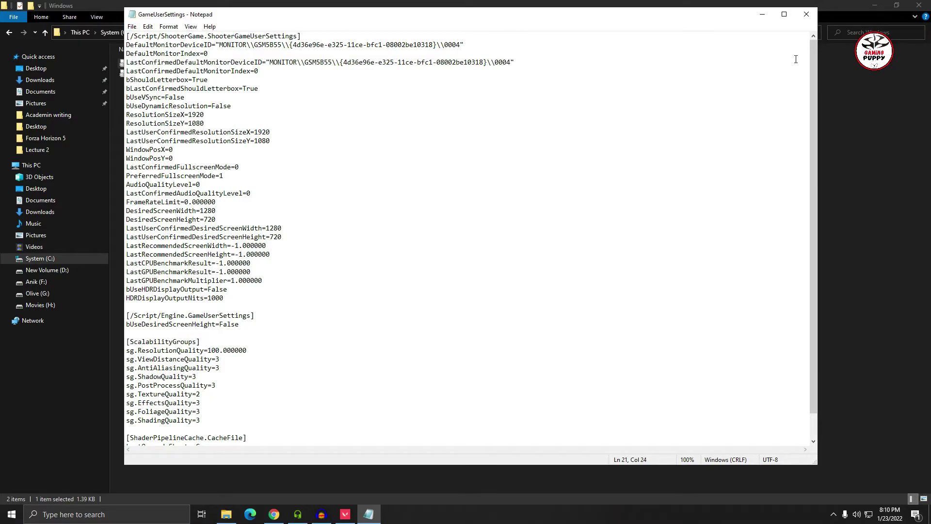
click(806, 14)
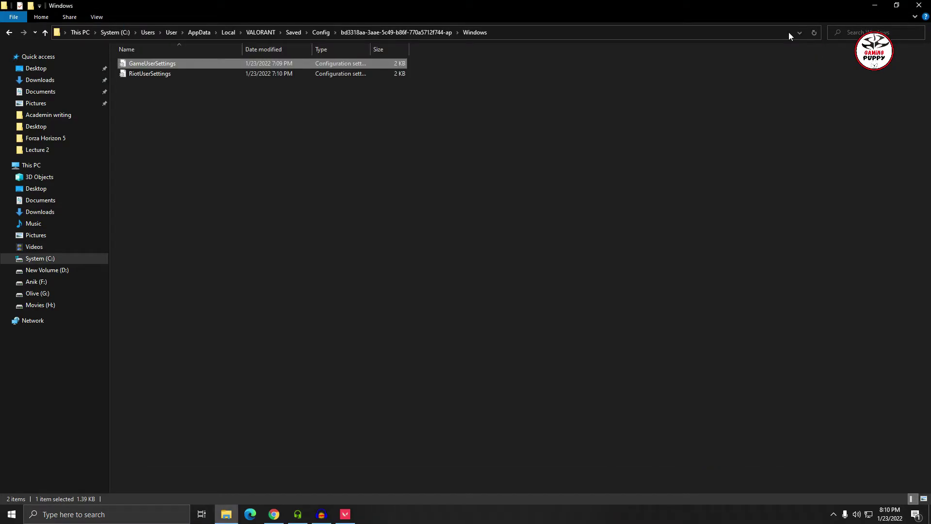
Close File Explorer and refresh the desktop.
click(918, 6)
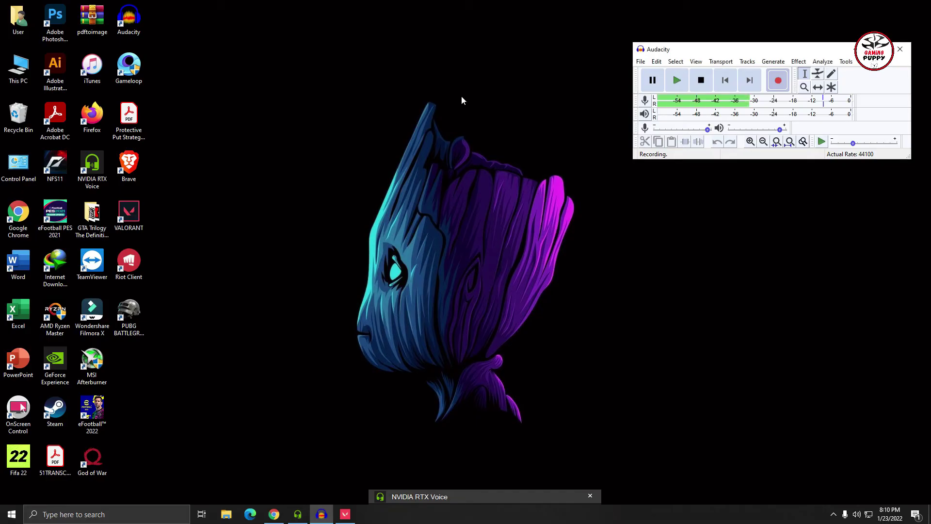
right_click(421, 87)
click(440, 116)
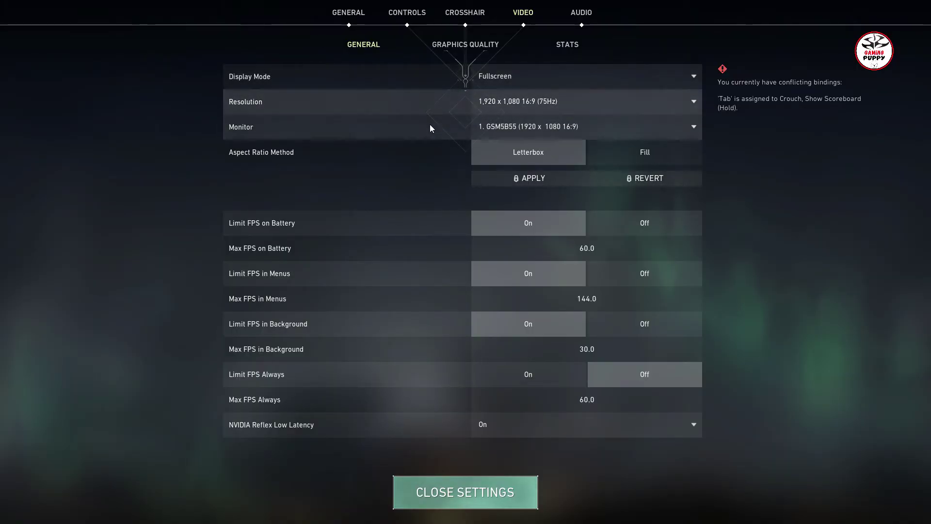
Check VALORANT shows Fullscreen at 1920x1080, then visit the General, Controls and Crosshair settings.
click(546, 75)
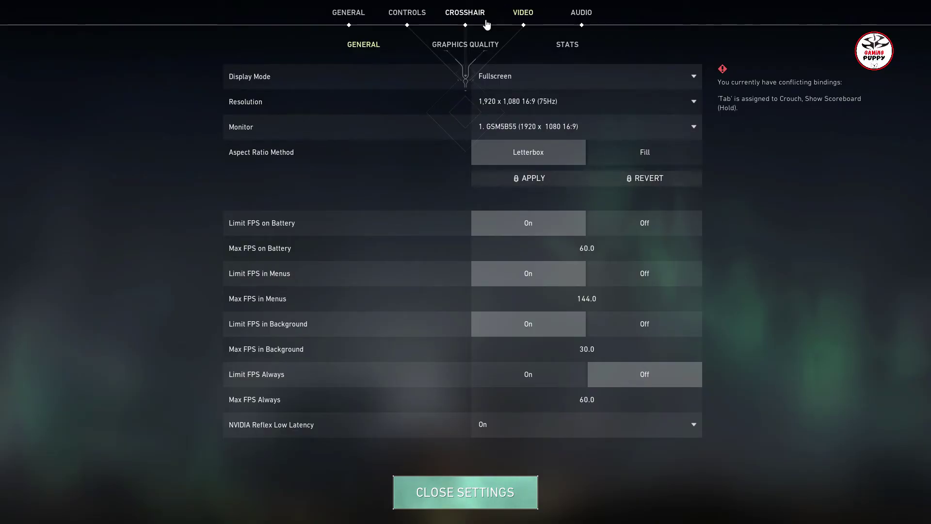
click(349, 22)
click(408, 13)
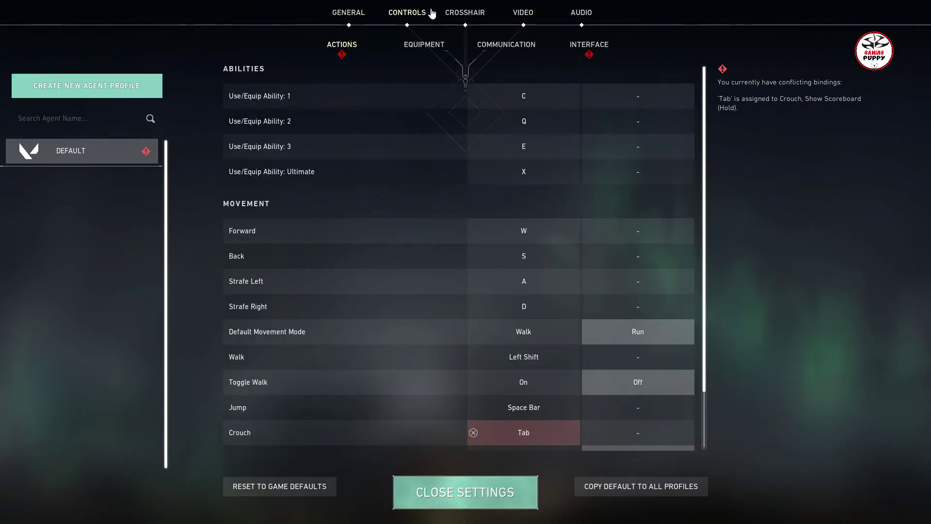
click(466, 13)
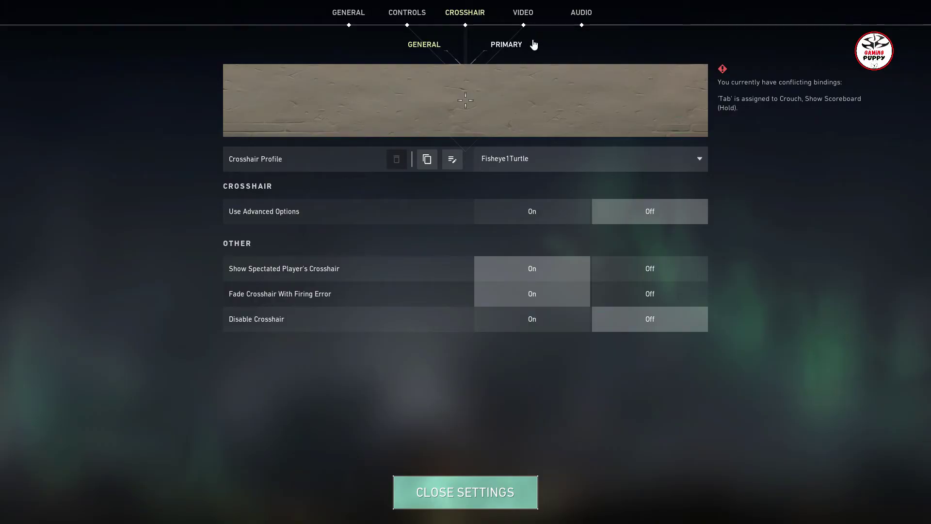